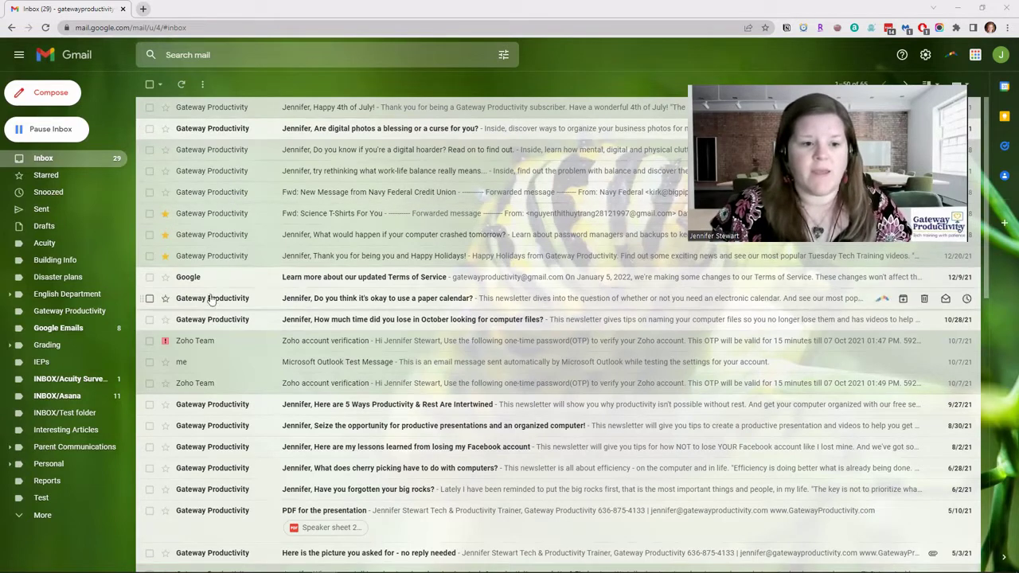
Step: Read the Google email about its updated Terms of Service, then return to the inbox and archive only that message
left_click(245, 281)
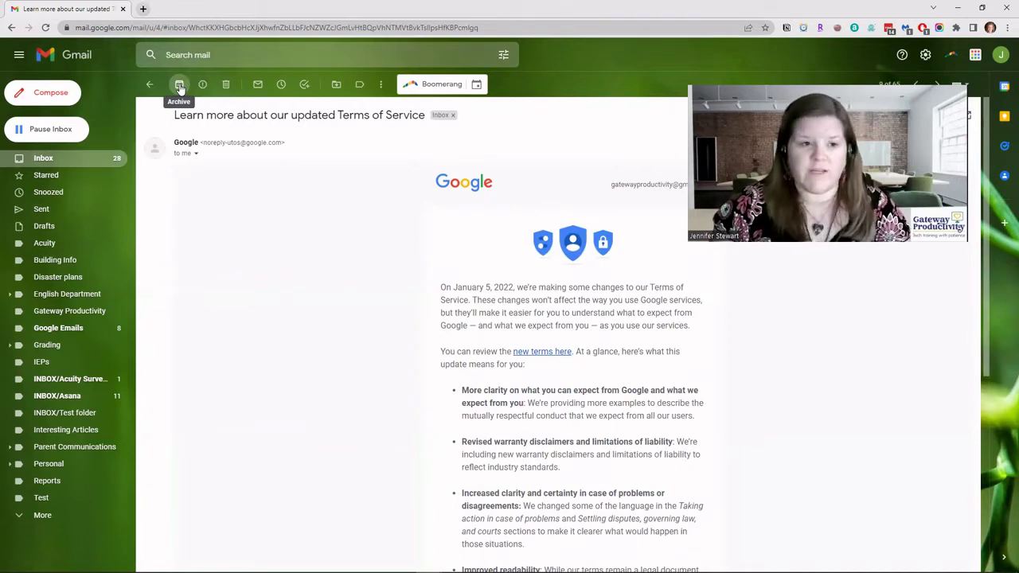
left_click(149, 85)
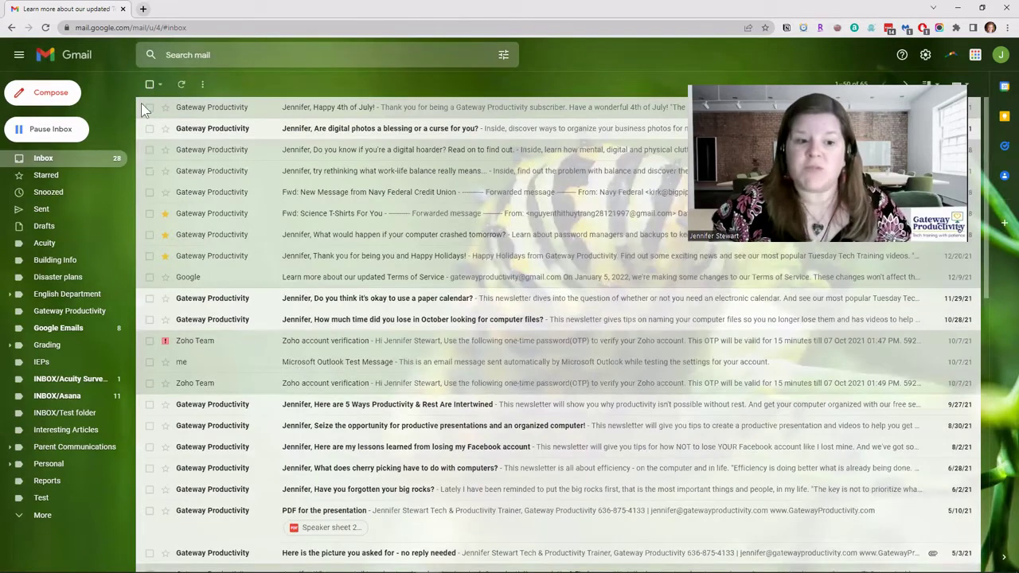
left_click(149, 277)
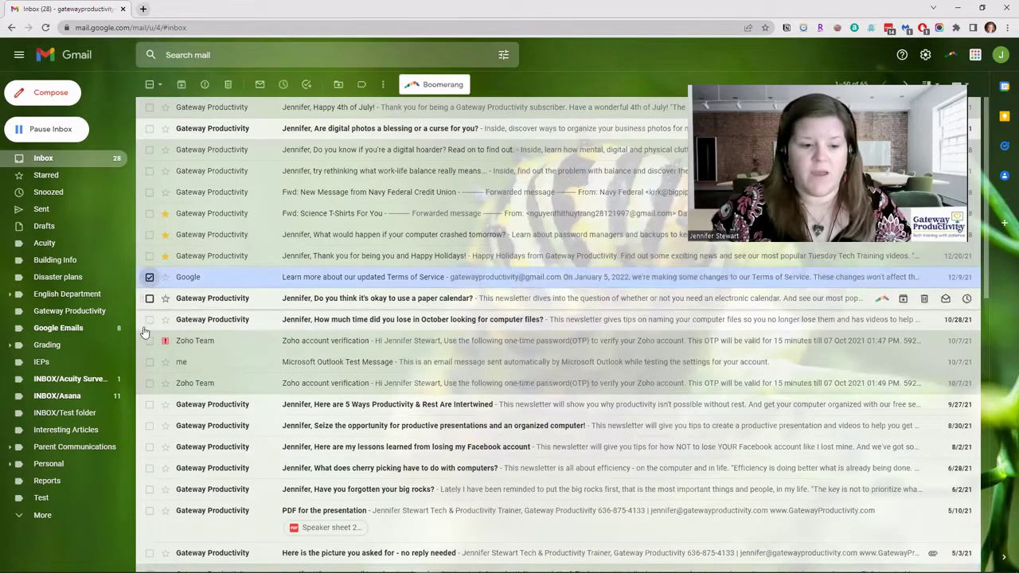
left_click(150, 362)
left_click(148, 383)
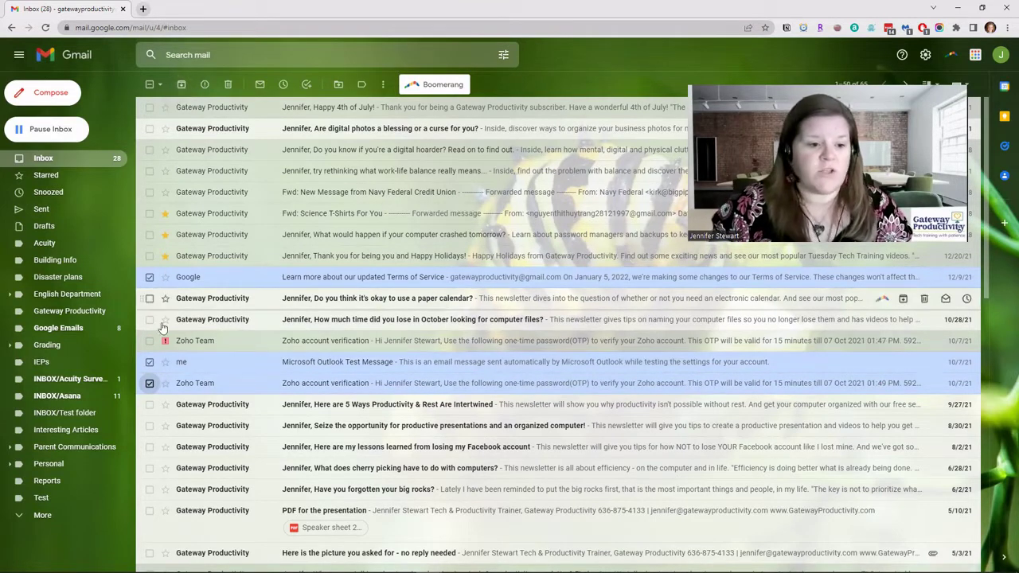
left_click(150, 362)
left_click(148, 384)
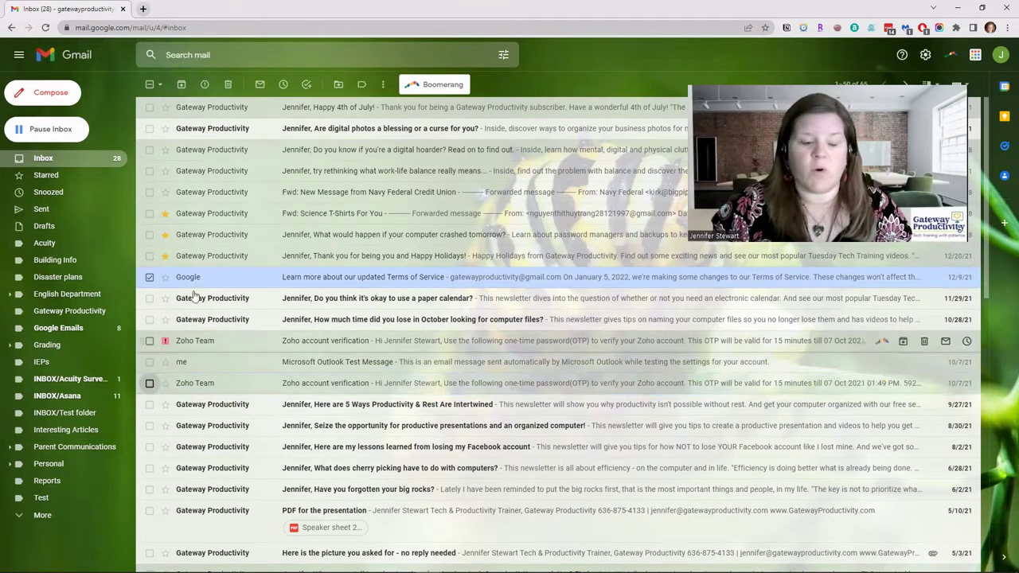
left_click(181, 84)
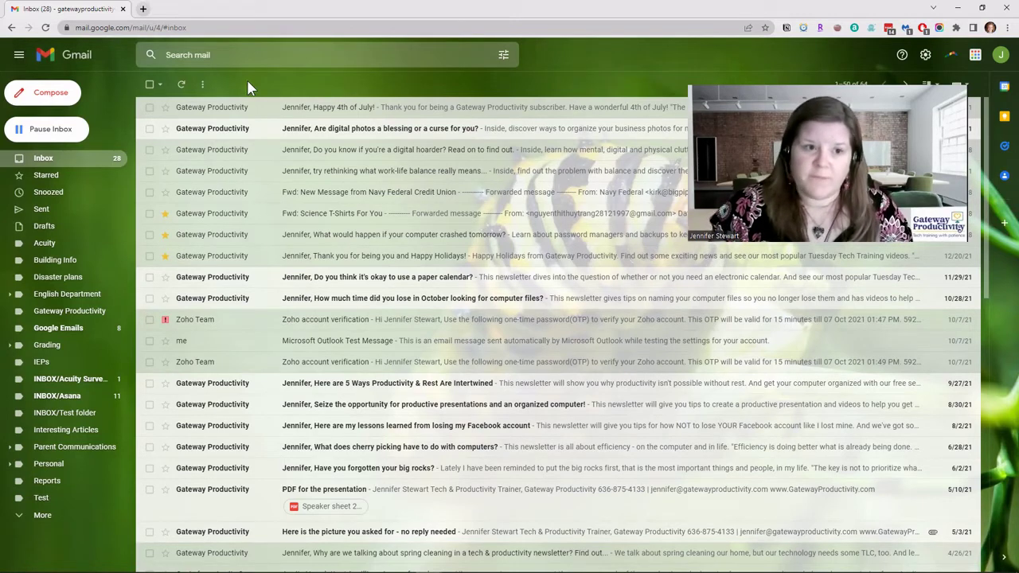
Step: Search the mail for "google" to locate the archived Terms of Service message
left_click(247, 56)
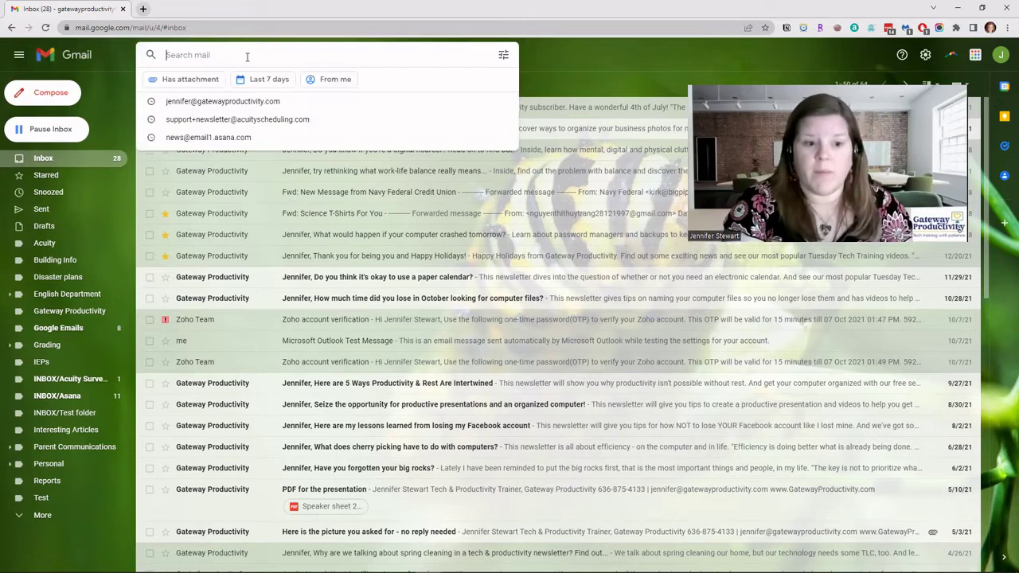
type("google")
key("Return")
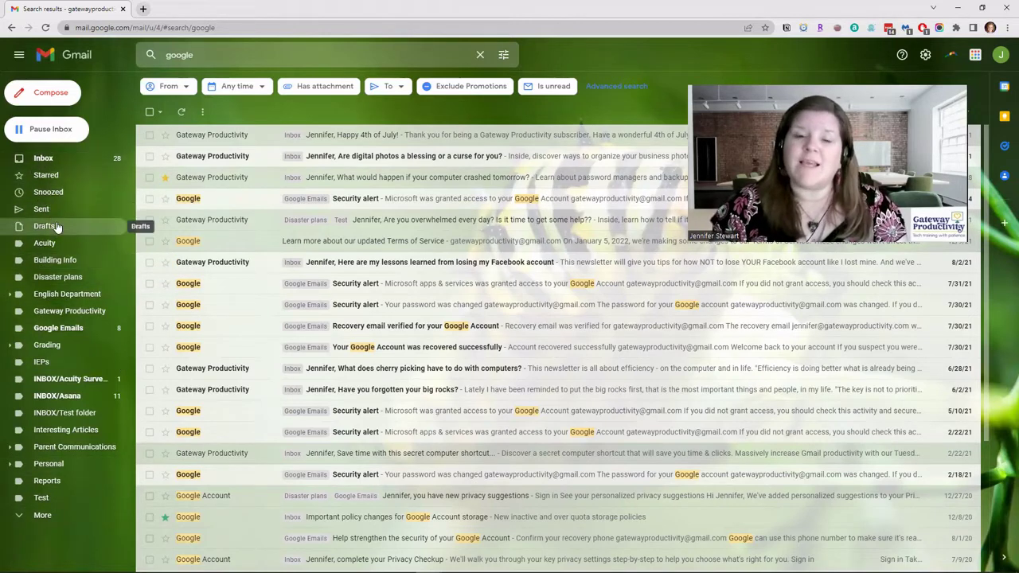
left_click(50, 516)
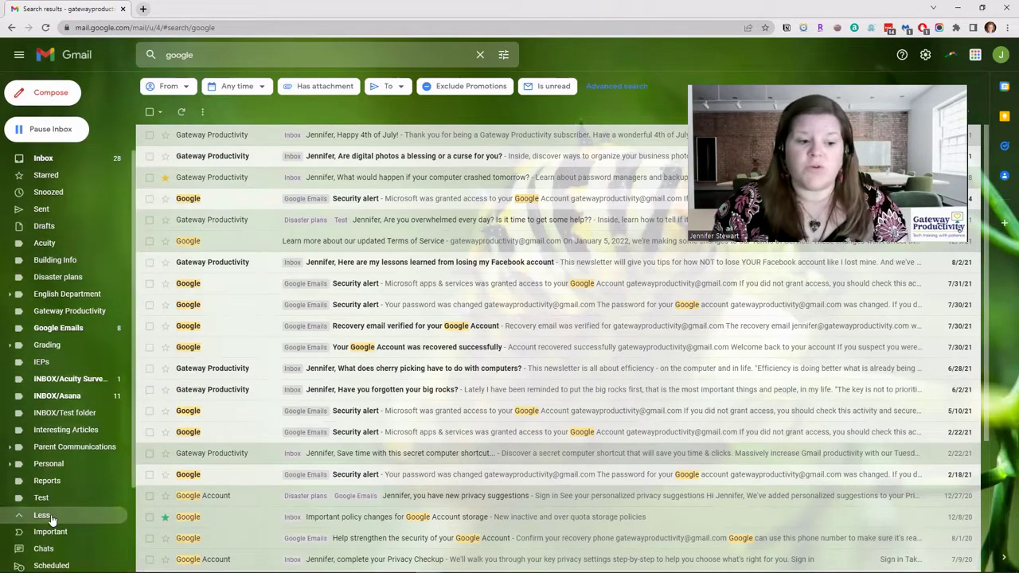
scroll(64, 515, "down", 3)
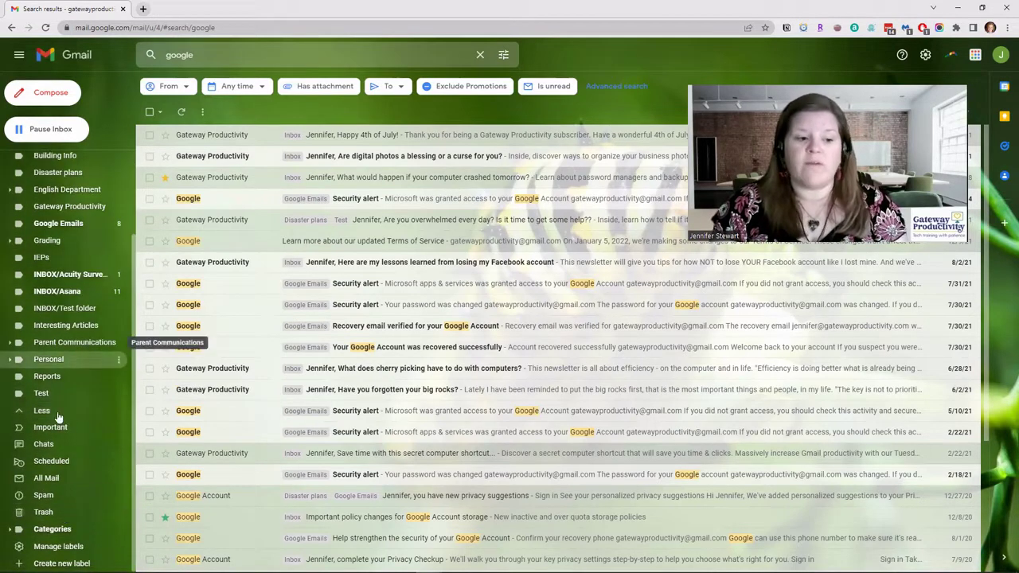
left_click(46, 411)
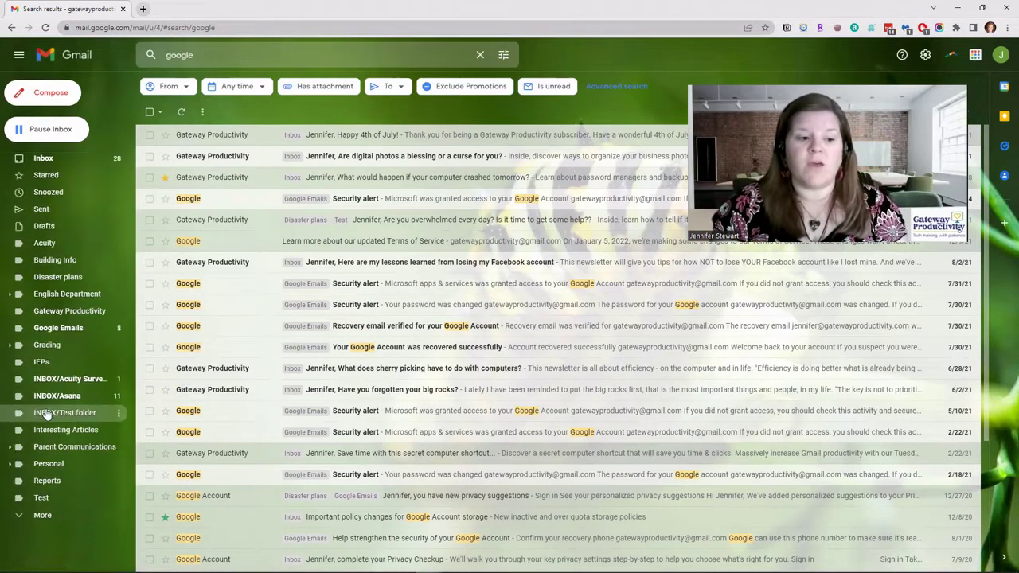
left_click(46, 517)
scroll(50, 526, "down", 3)
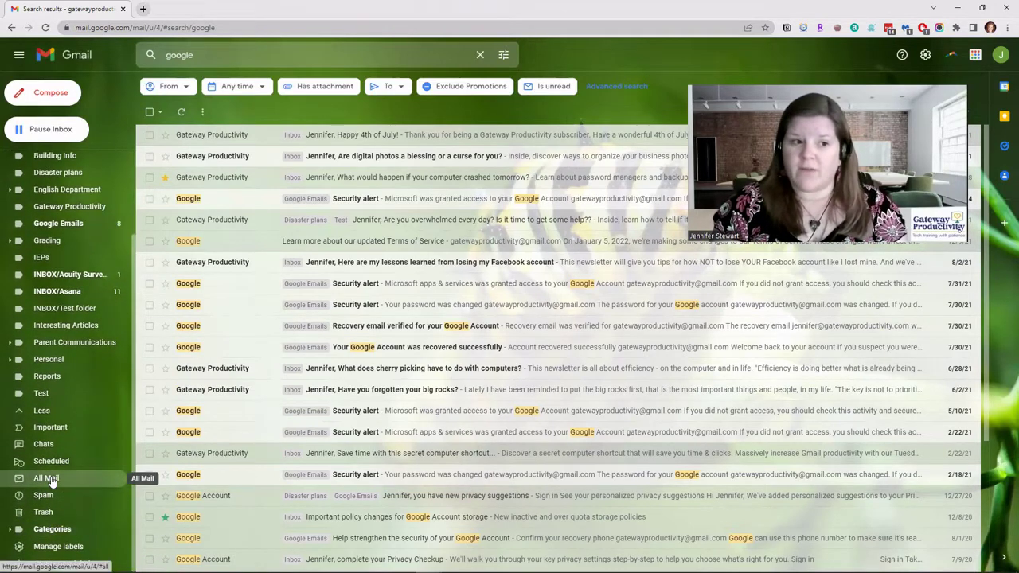
scroll(50, 461, "up", 3)
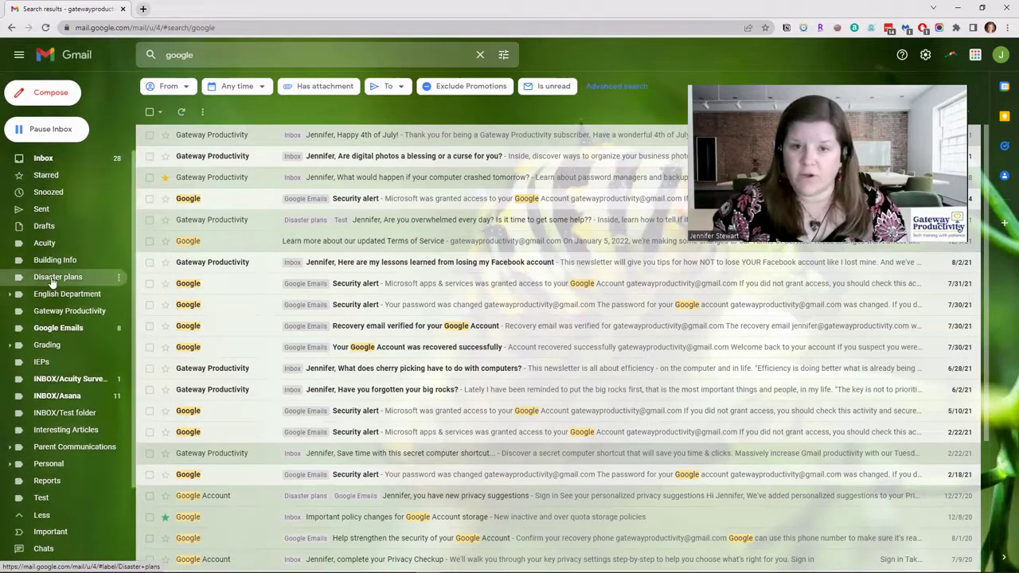
scroll(45, 526, "down", 3)
left_click(44, 414)
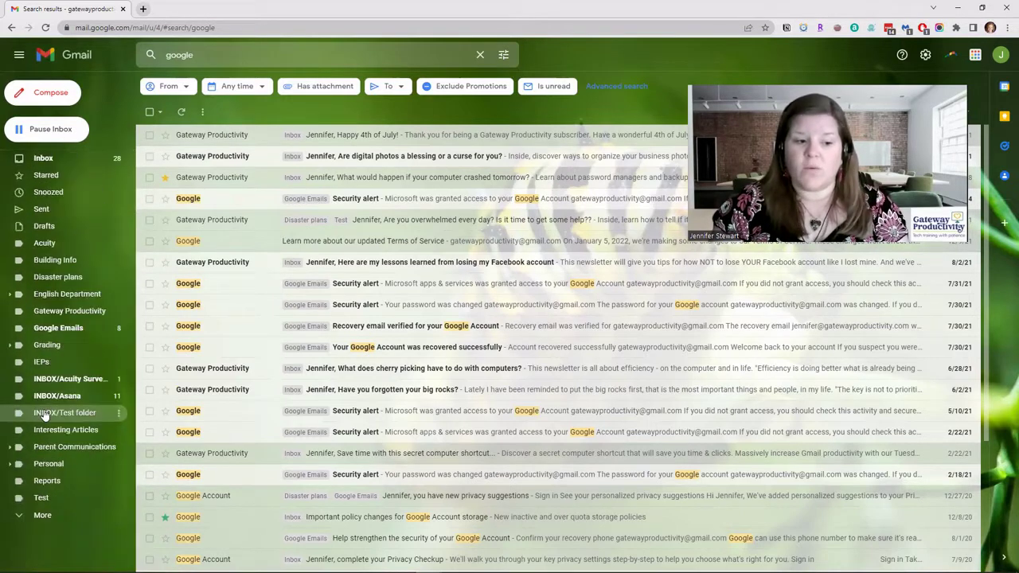
Step: Expand the full label list and open All Mail to view archived messages
left_click(44, 521)
scroll(45, 524, "down", 1)
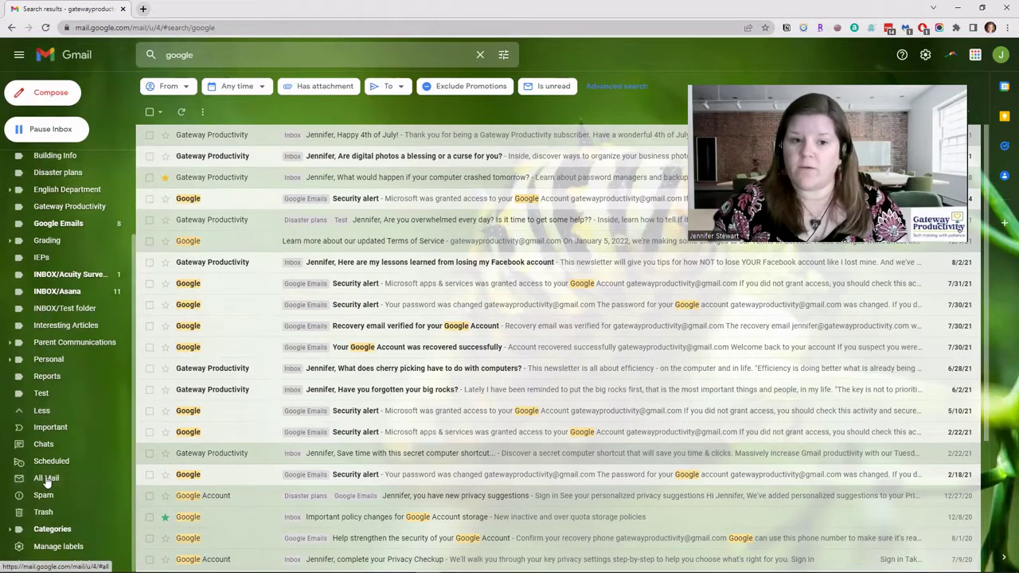
left_click(46, 481)
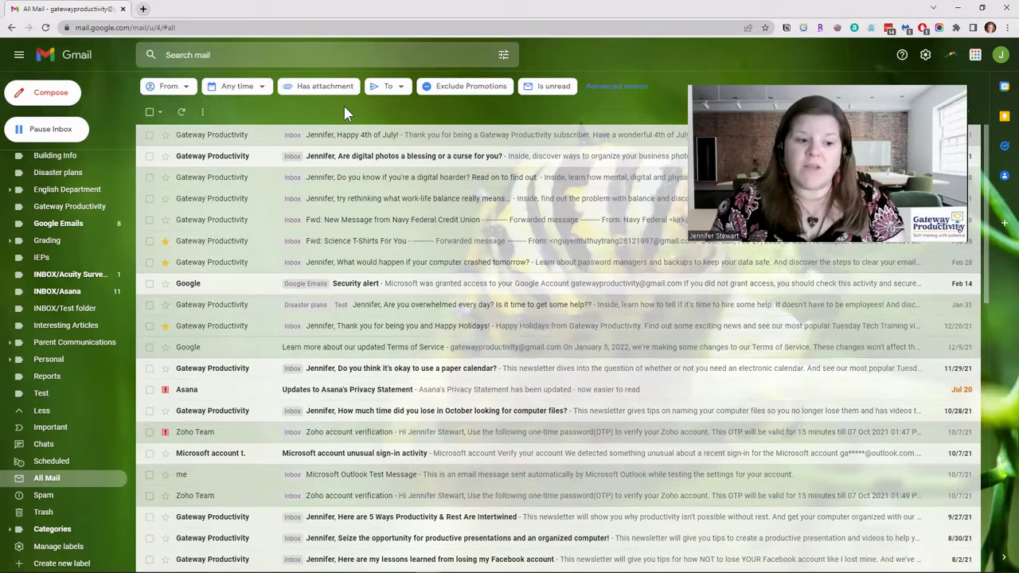
Step: Return to the inbox, open the Zoho account verification email marked with a red exclamation point, and archive it
left_click(41, 411)
left_click(43, 158)
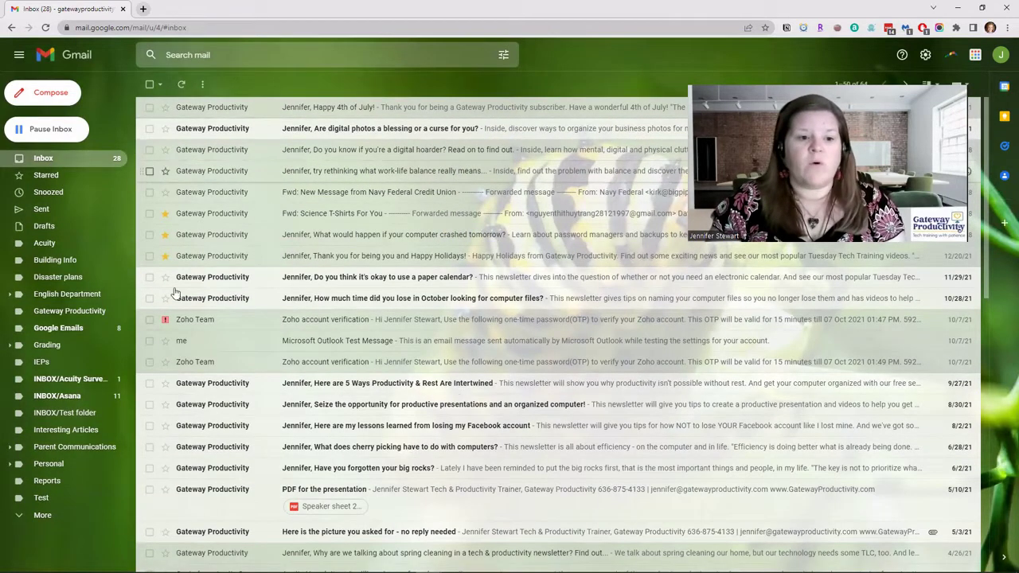
left_click(318, 327)
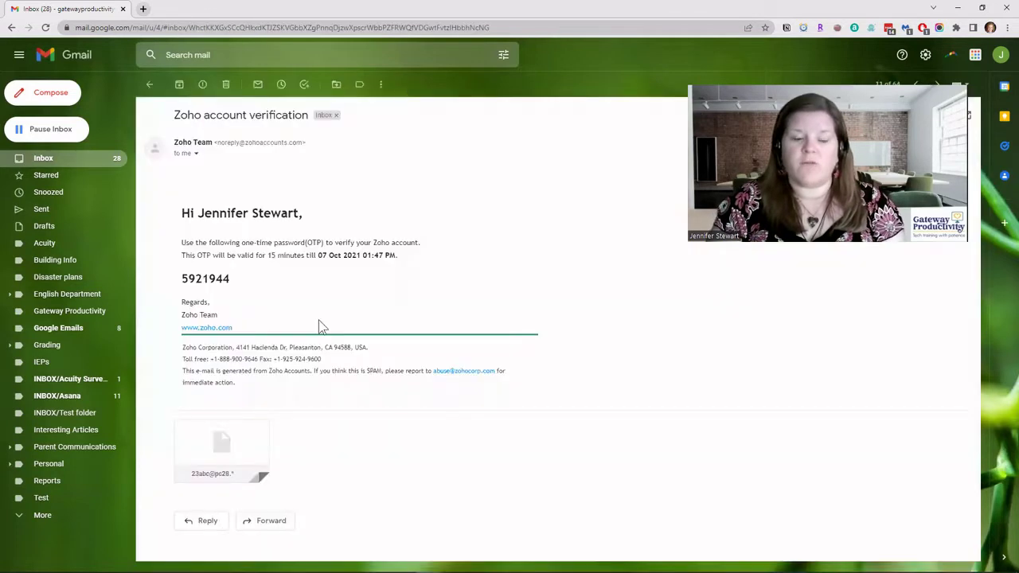
left_click(180, 85)
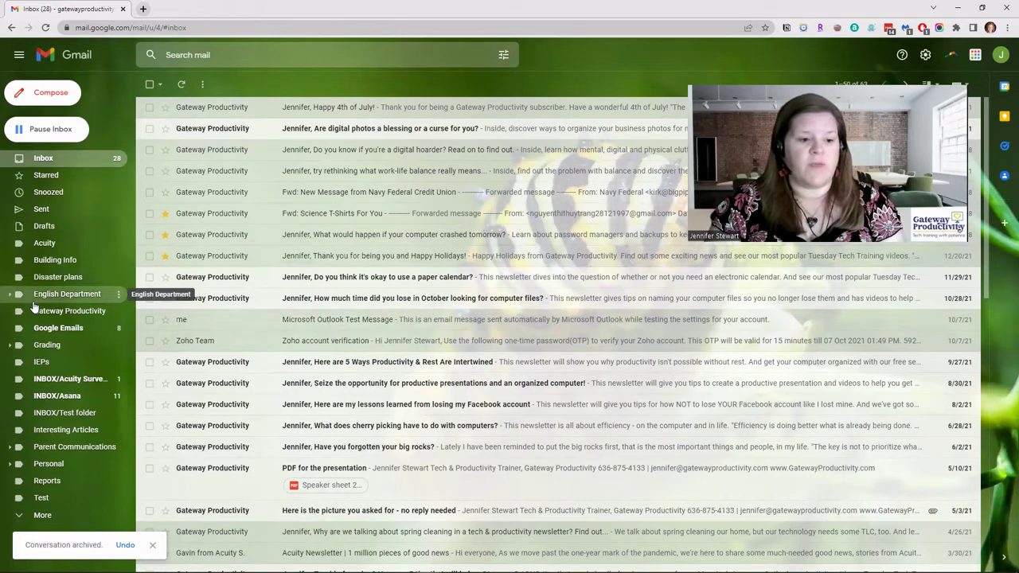
Step: Search the mail for "zoho" to find the archived verification email
left_click(215, 55)
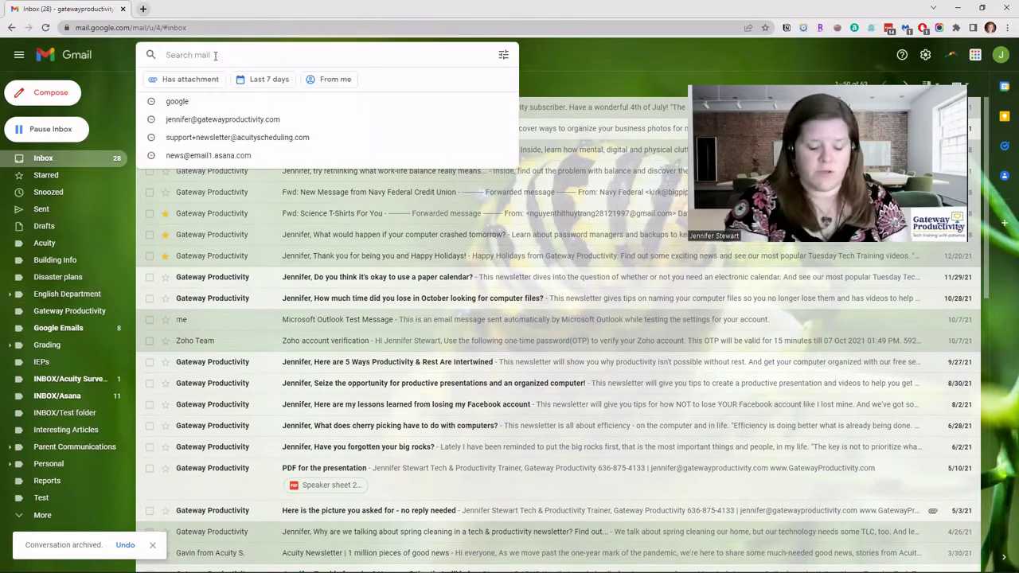
type("zoho")
key("Return")
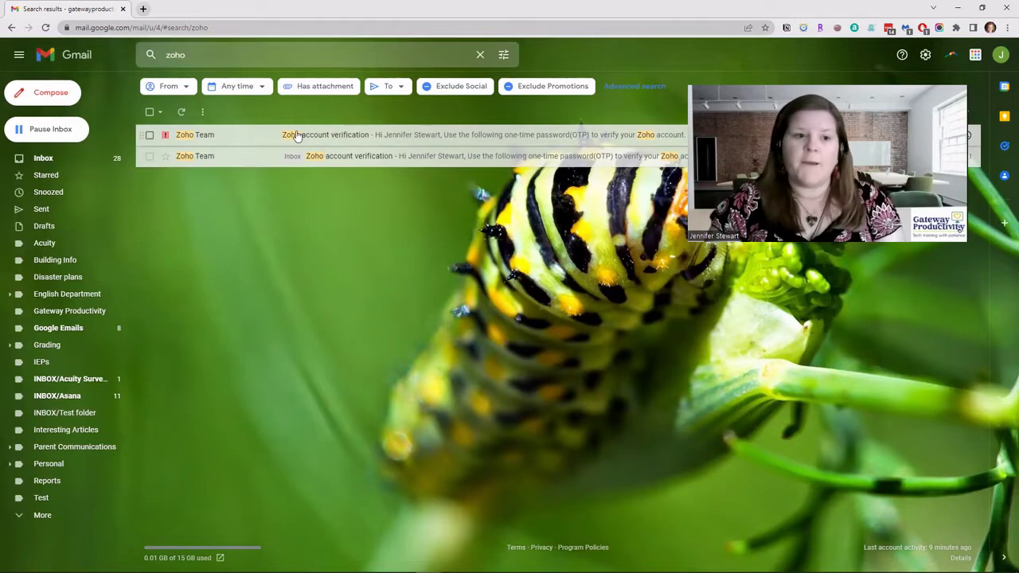
Step: Return to the inbox and search the mail for "Gateway Productivity"
left_click(43, 158)
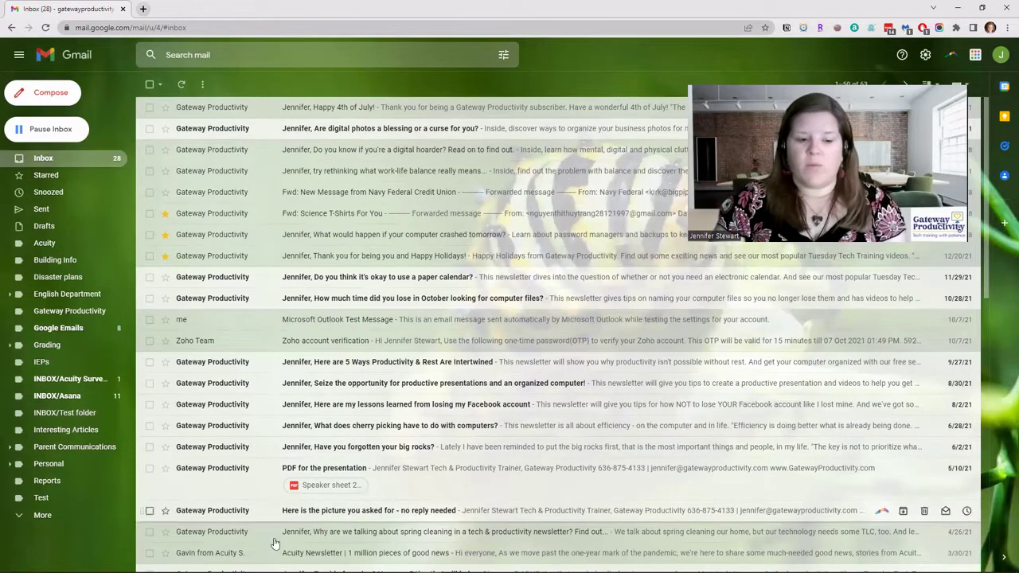
left_click(206, 55)
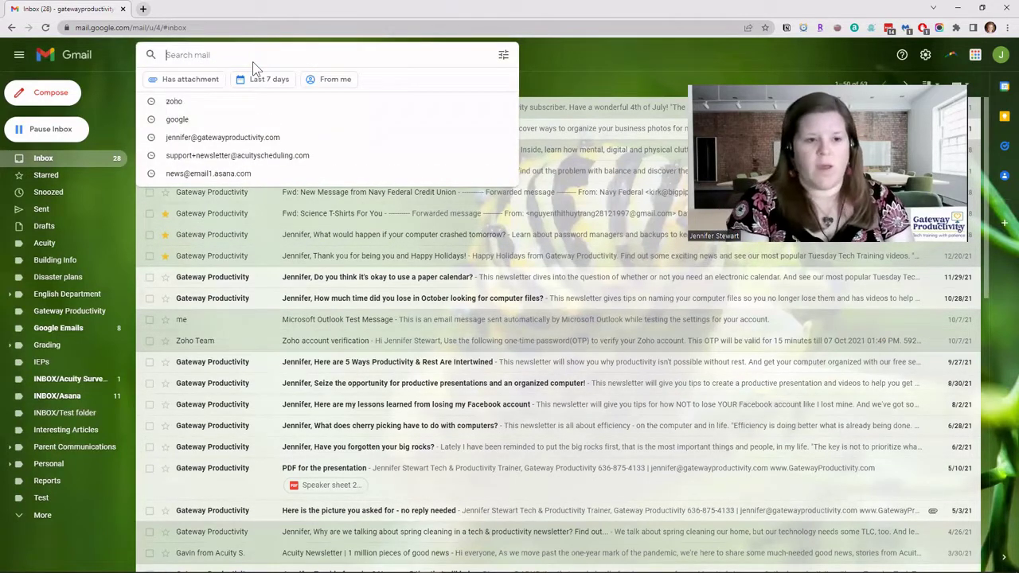
type("Gateway")
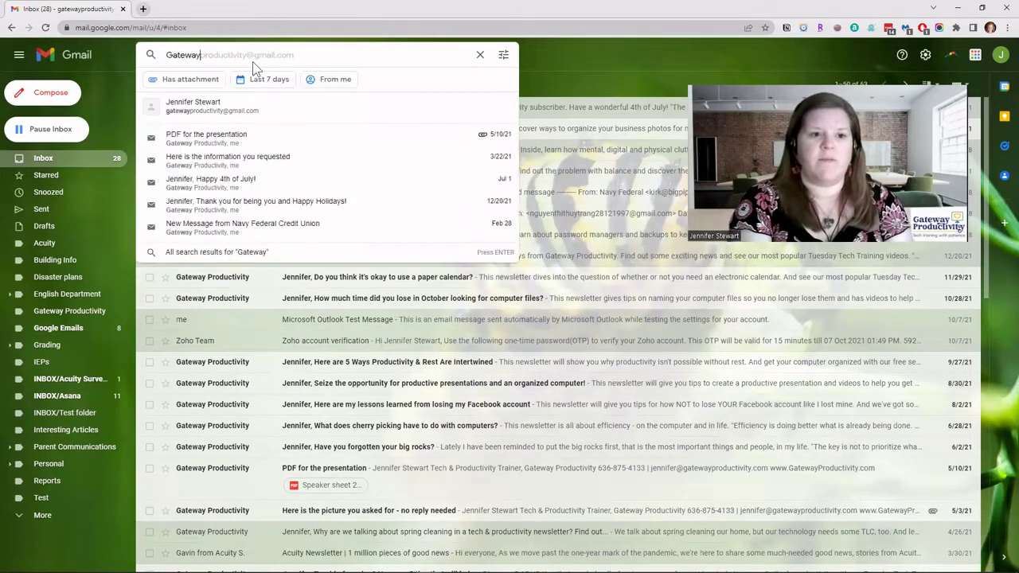
type(" Productivity")
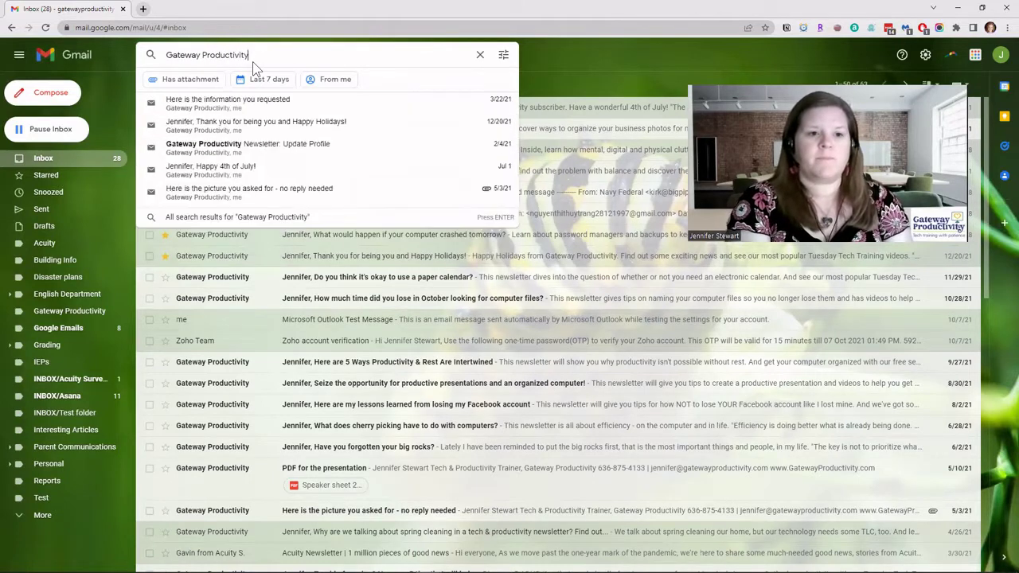
key("Return")
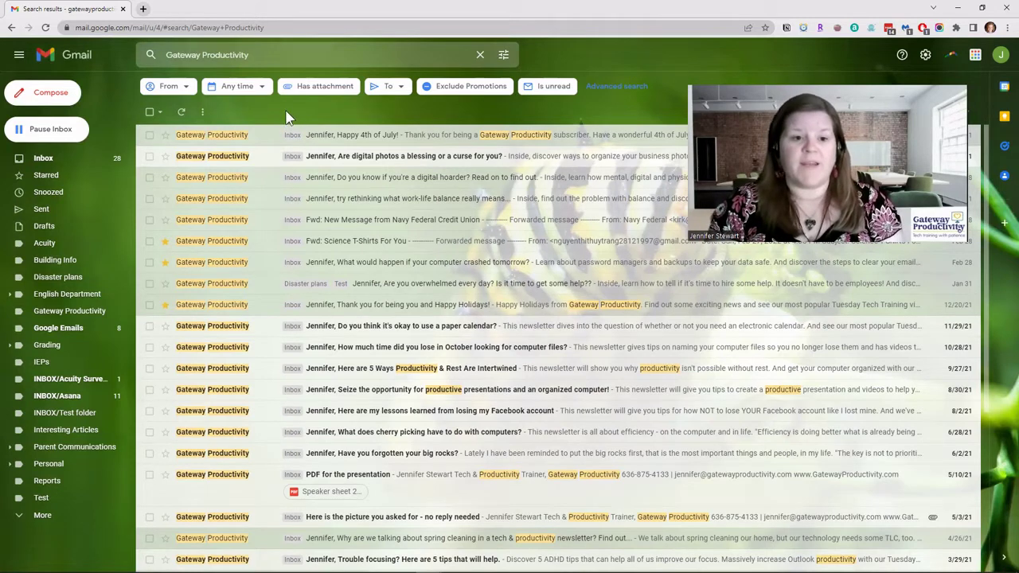
Step: Apply the Gateway Productivity label to the first seven search results, from the 4th of July email through the computer crash newsletter
left_click(149, 135)
left_click(149, 156)
left_click(149, 177)
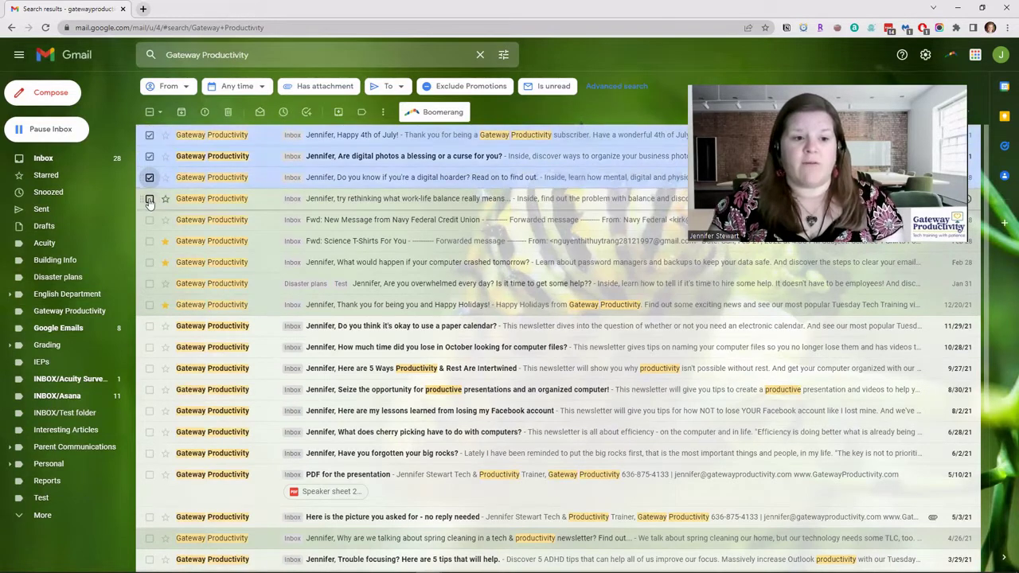
left_click(149, 198)
left_click(149, 220)
left_click(150, 241)
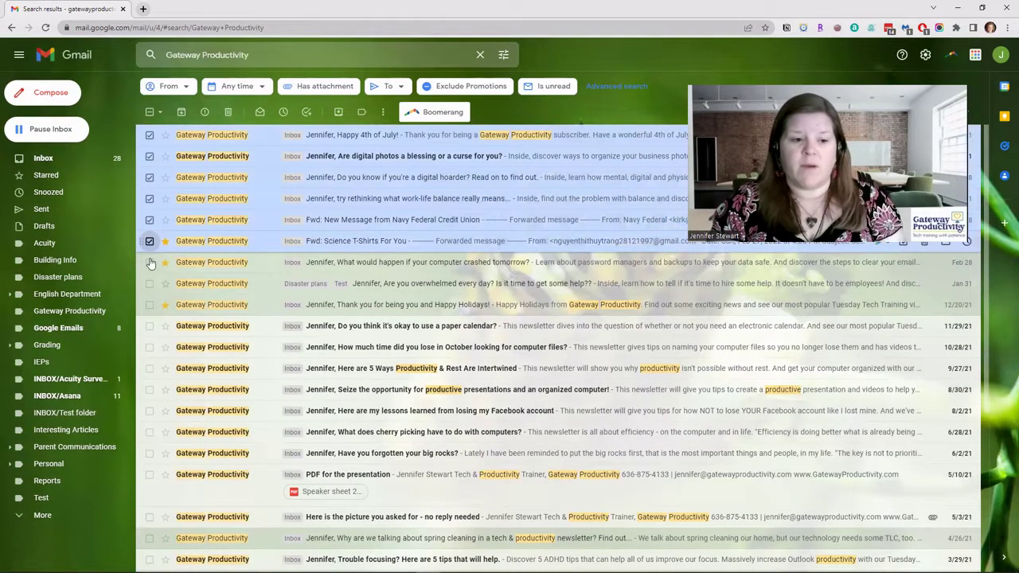
left_click(149, 262)
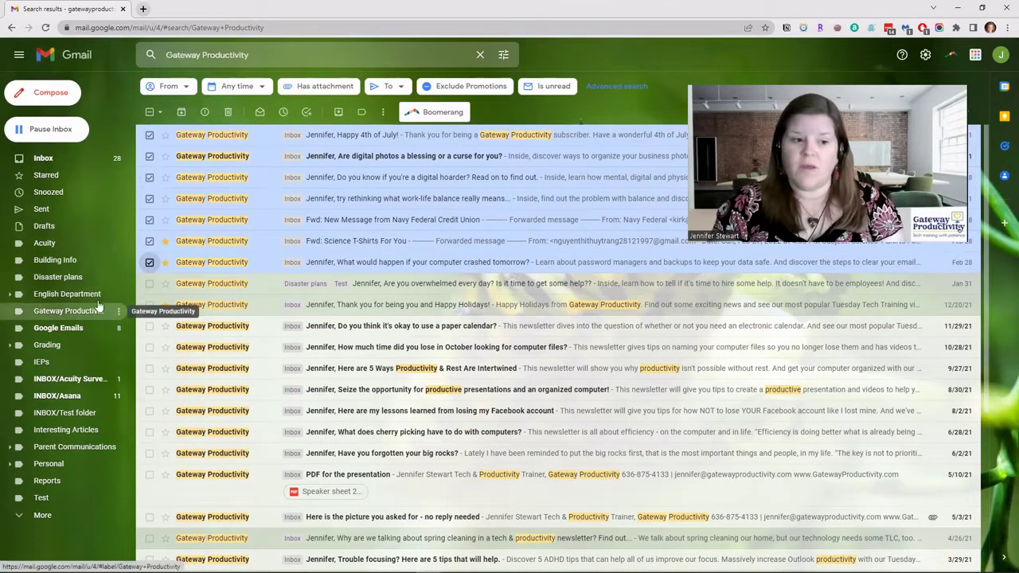
left_click(363, 113)
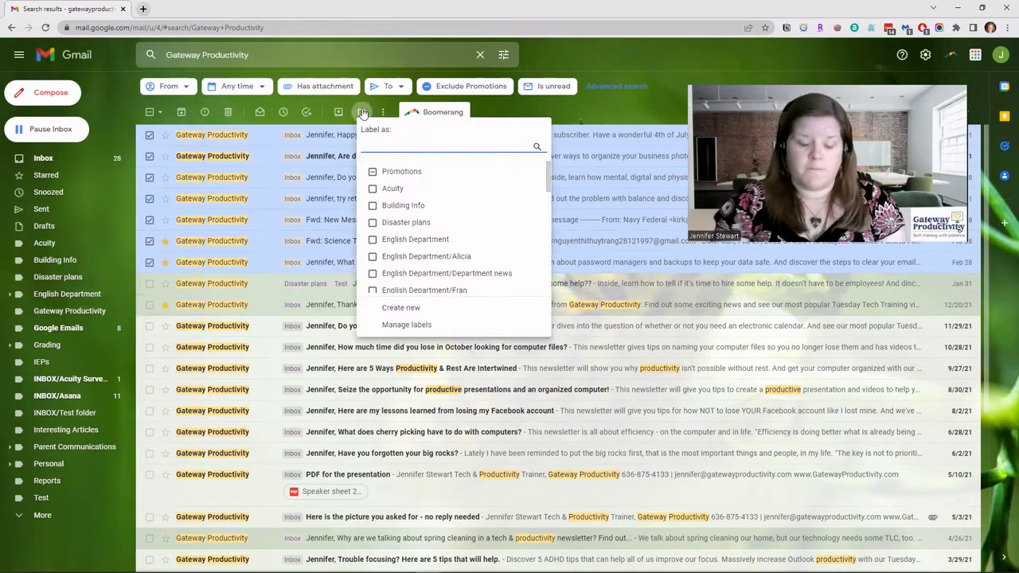
type("Gatewa")
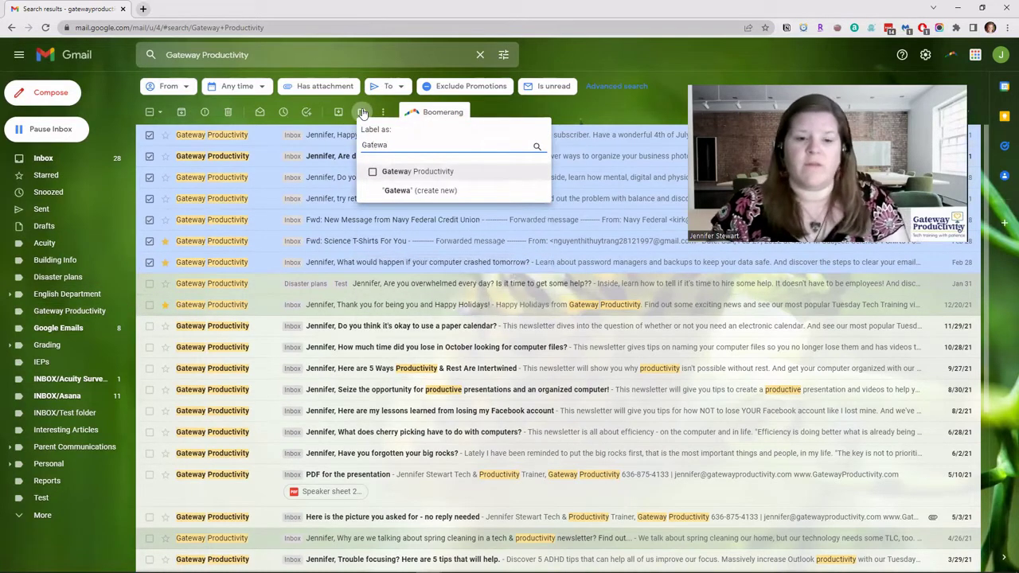
left_click(372, 171)
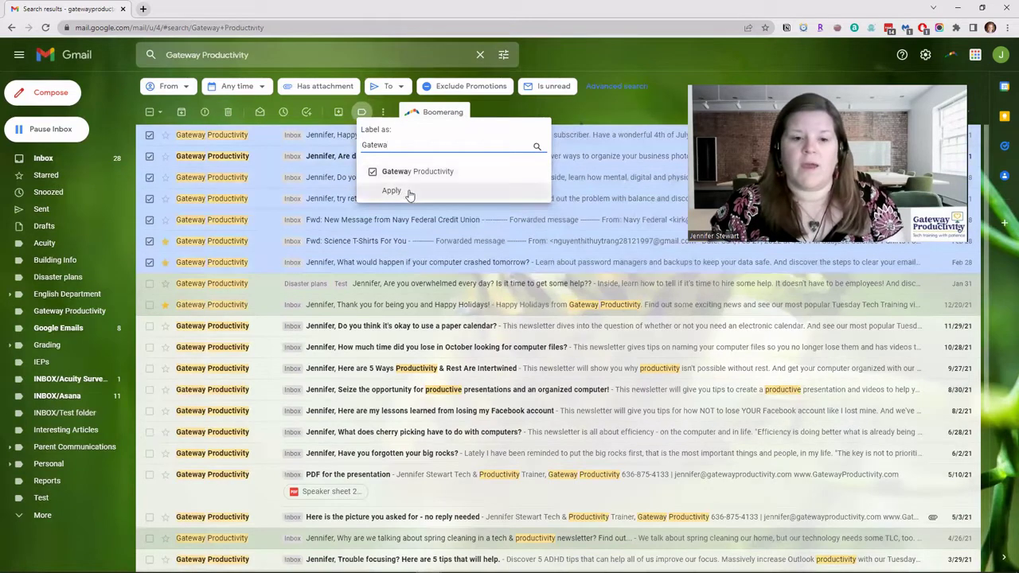
left_click(392, 191)
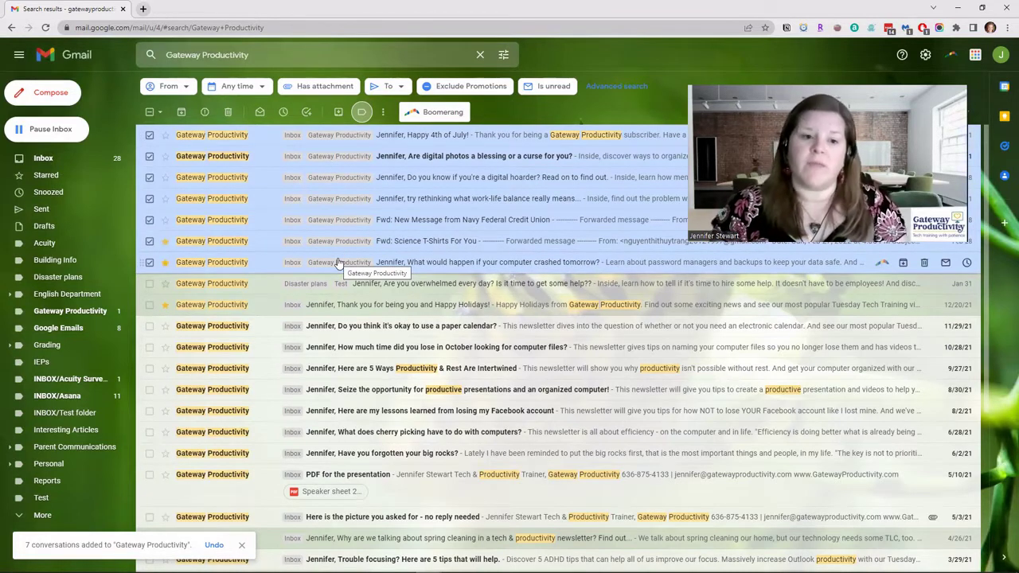
Step: Archive the seven labelled Gateway Productivity conversations and return to the inbox
left_click(182, 113)
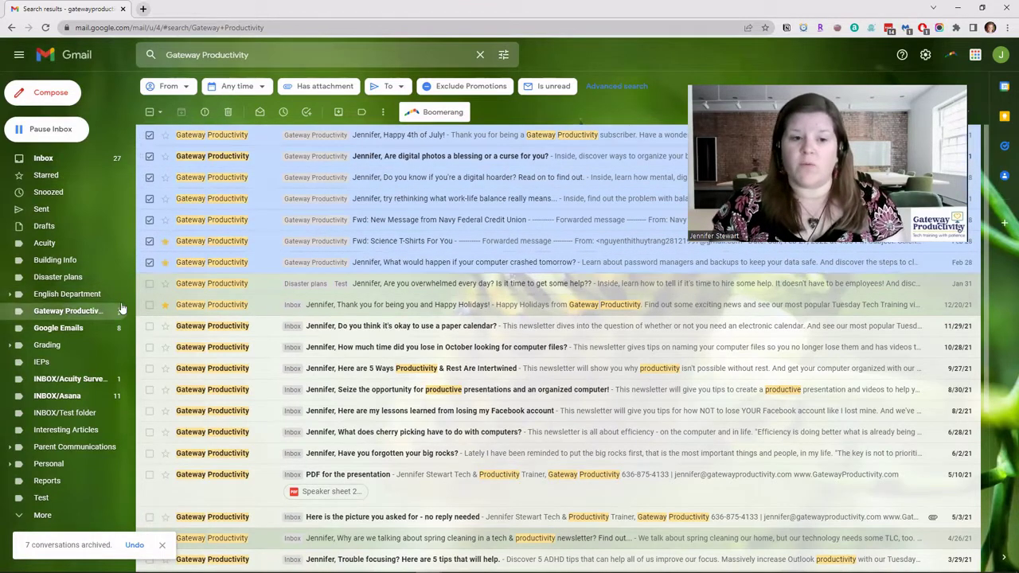
left_click(65, 160)
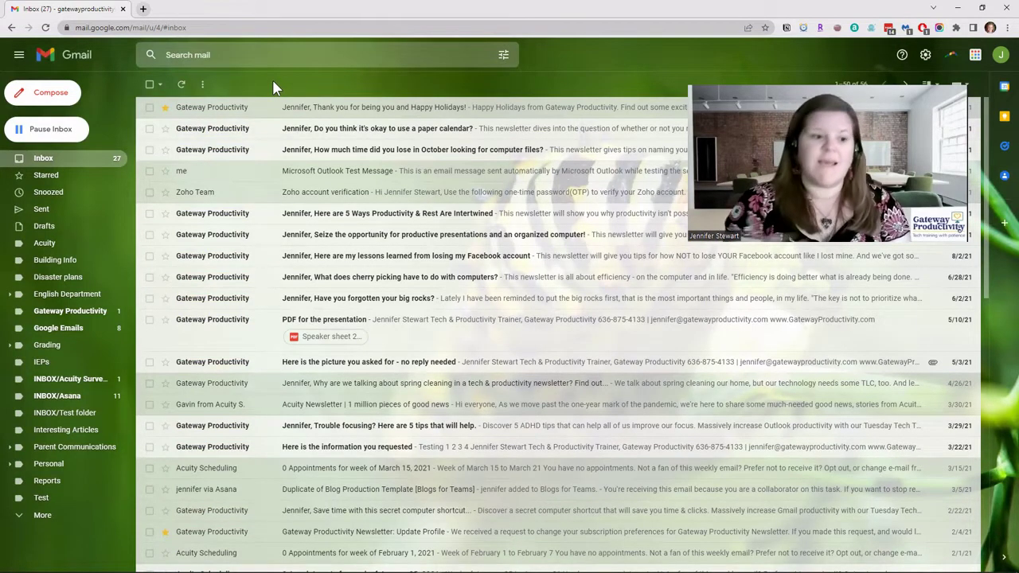
Step: View the archived conversations under the Gateway Productivity label and return to the inbox
left_click(74, 317)
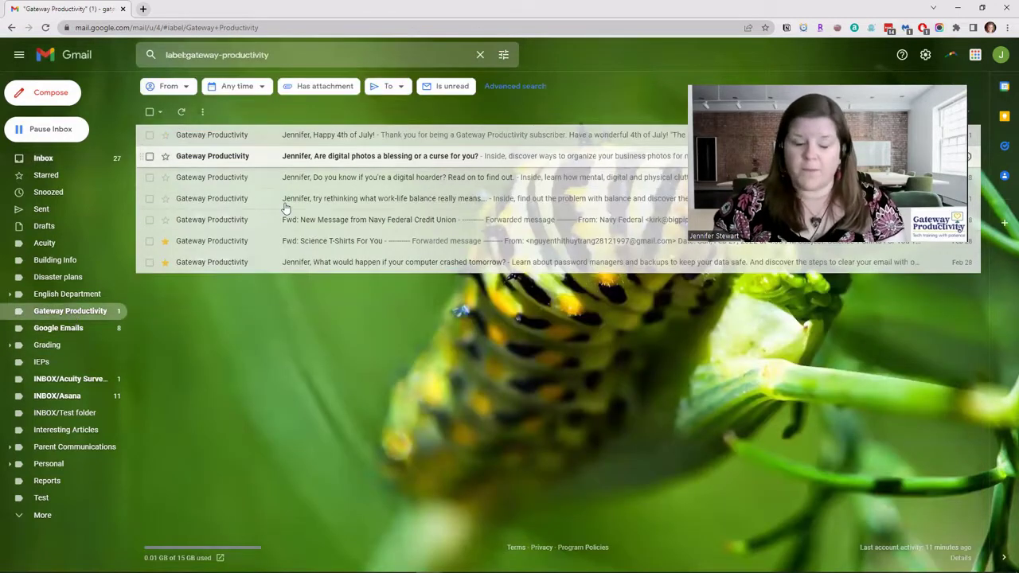
left_click(59, 158)
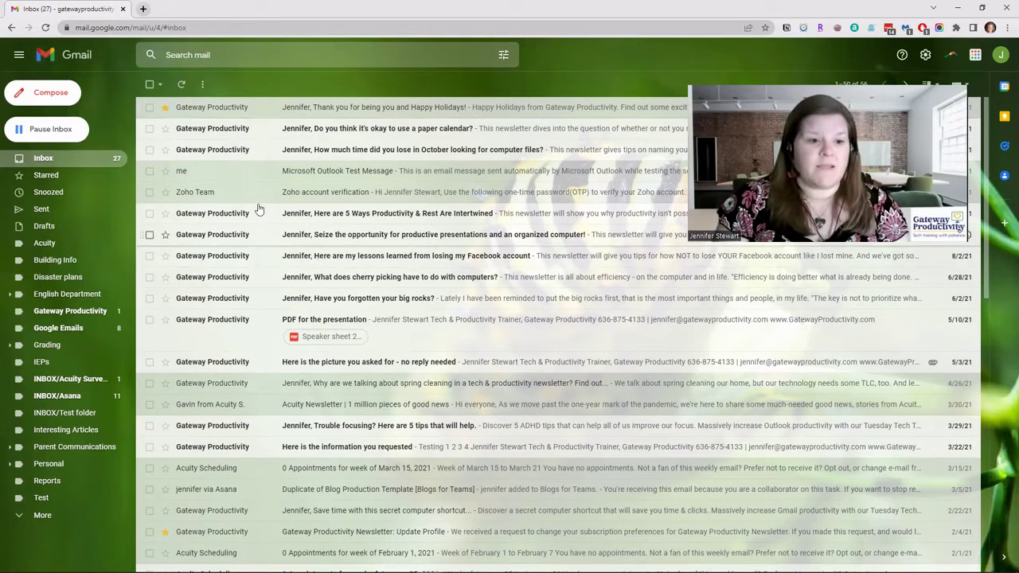
Step: Mark the Zoho account verification email in the inbox with the yellow exclamation star and archive it
left_click(165, 193)
left_click(165, 193)
left_click(164, 193)
left_click(165, 194)
left_click(165, 194)
left_click(165, 194)
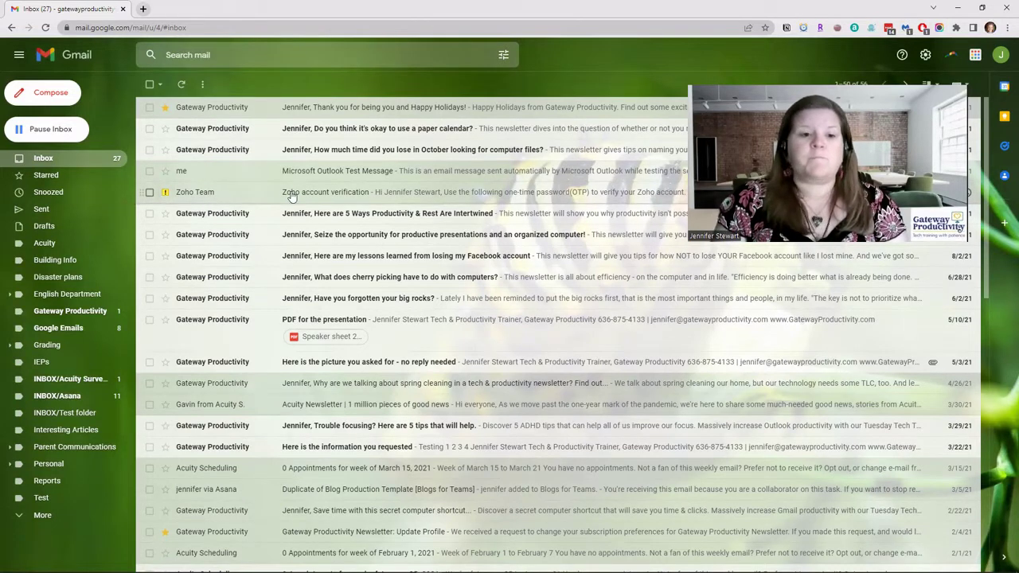
left_click(149, 194)
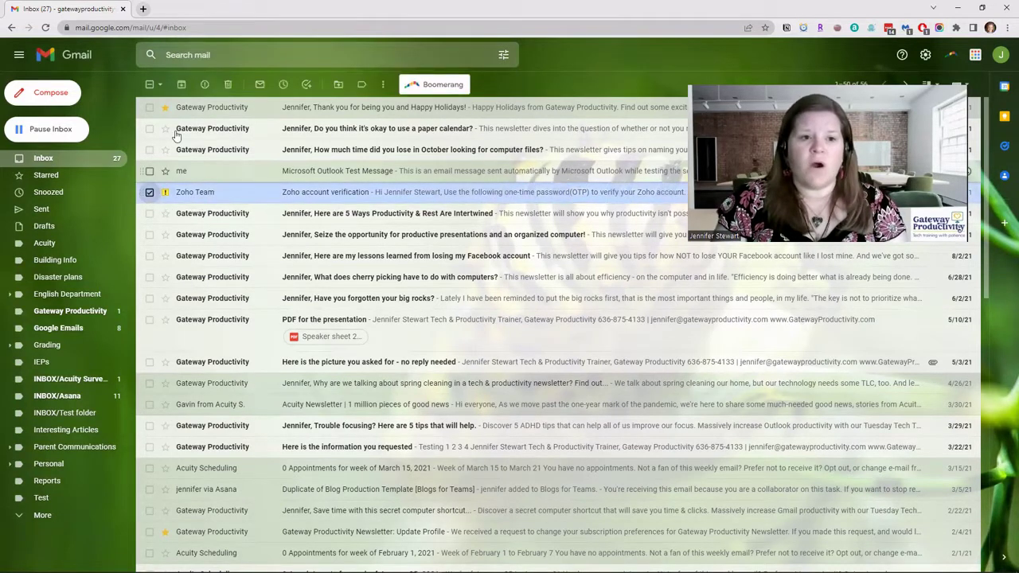
left_click(184, 84)
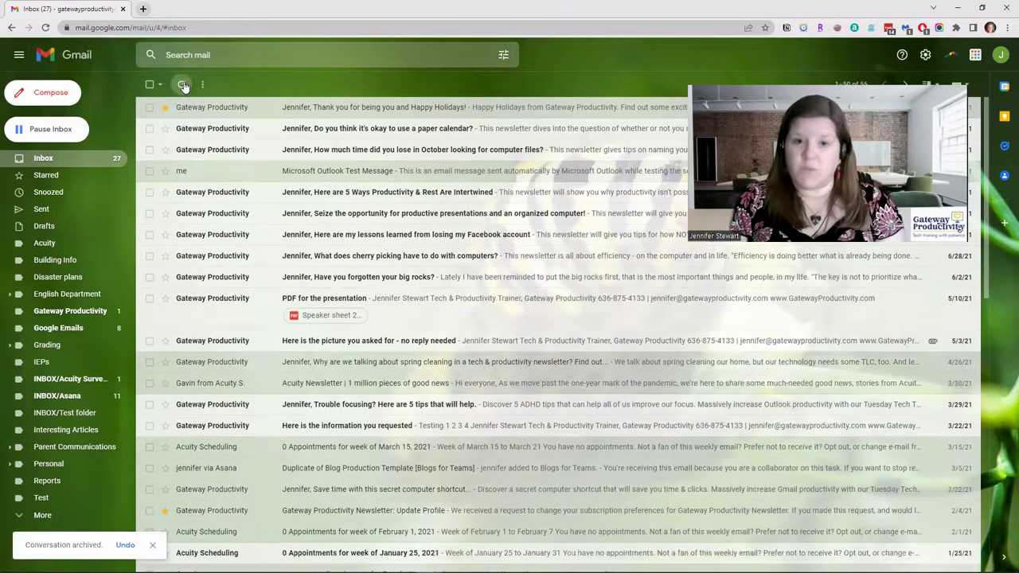
Step: Check the Starred emails for the archived Zoho message, comparing them with the inbox, and return to the inbox
left_click(45, 176)
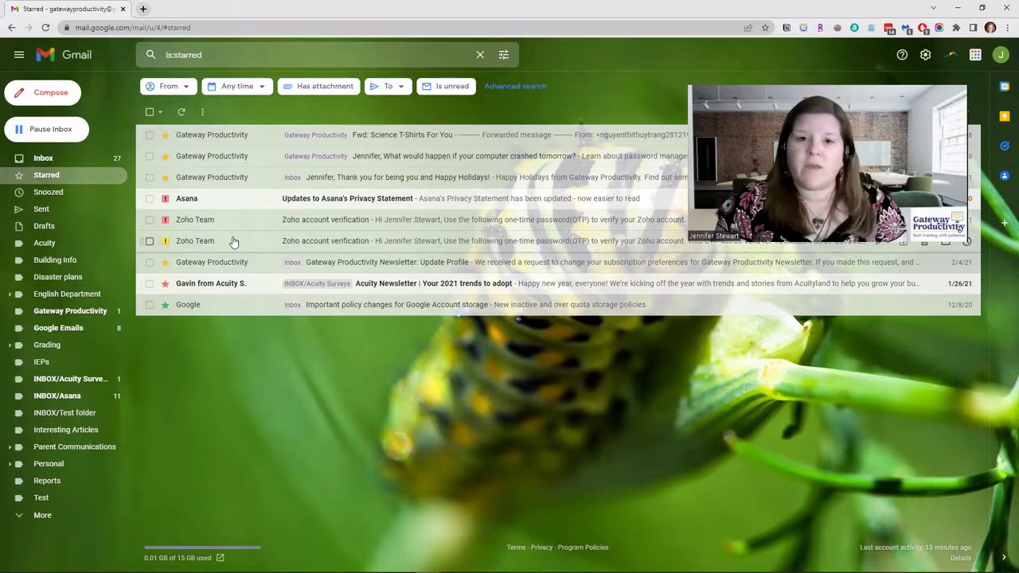
left_click(74, 159)
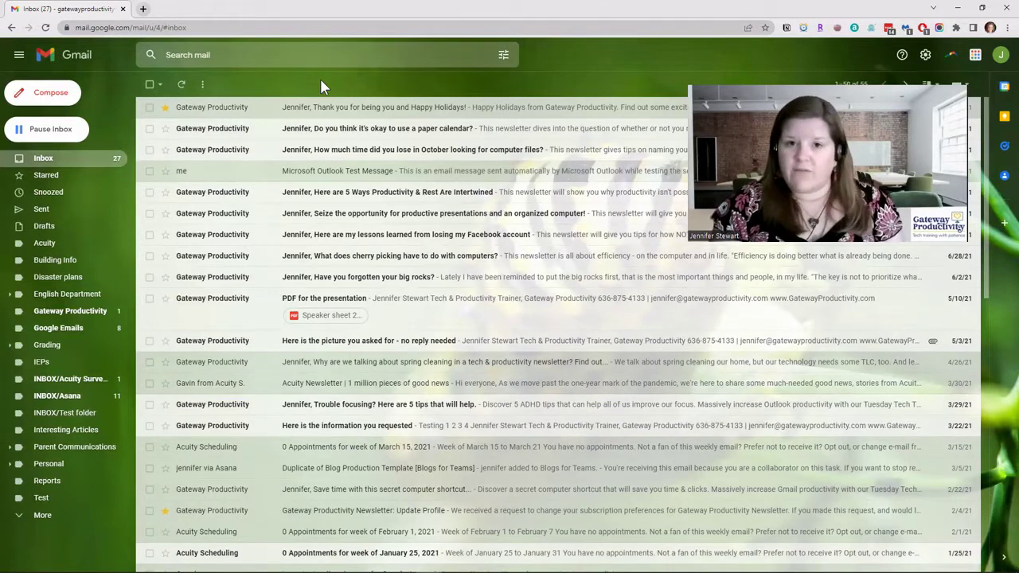
left_click(67, 174)
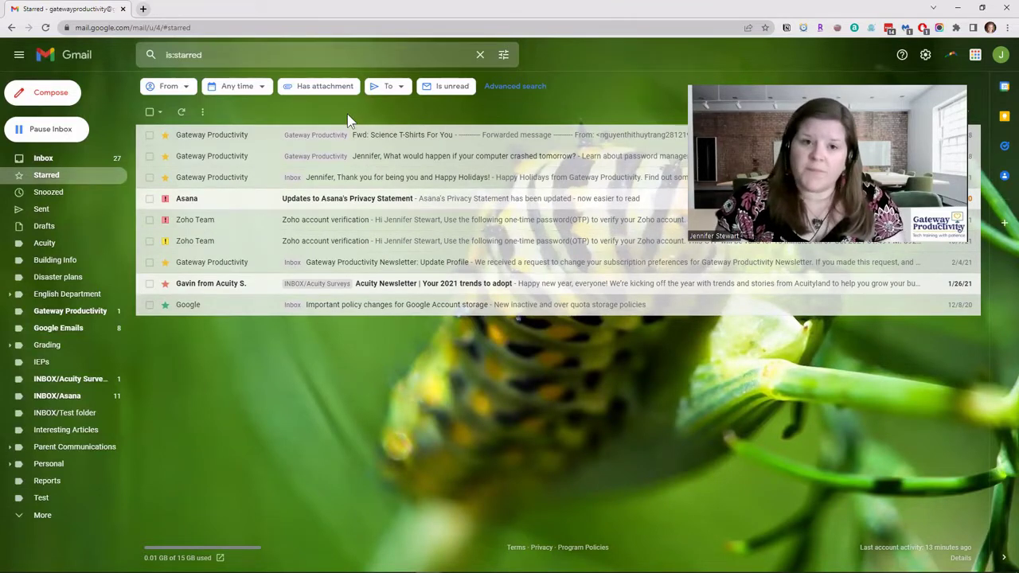
left_click(55, 157)
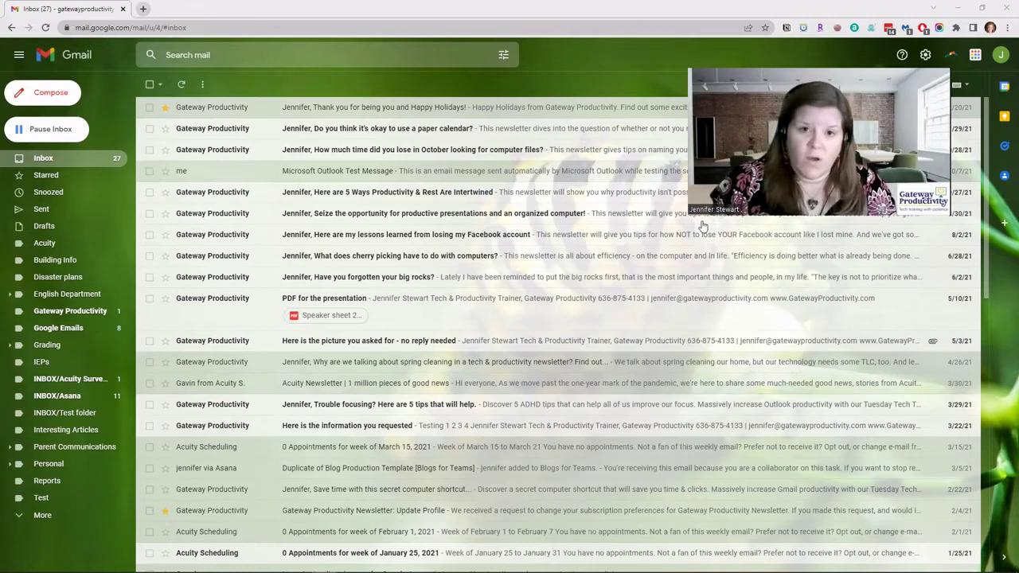
Step: Move the "Updates to Asana's Privacy Statement" email from All Mail back to the inbox, and return to the inbox
left_click(44, 516)
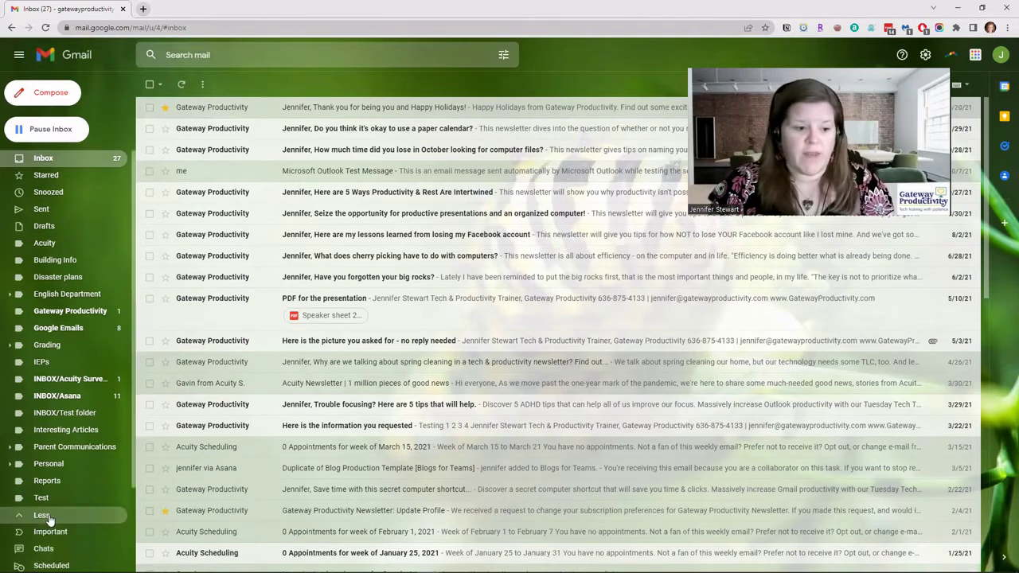
scroll(49, 518, "down", 2)
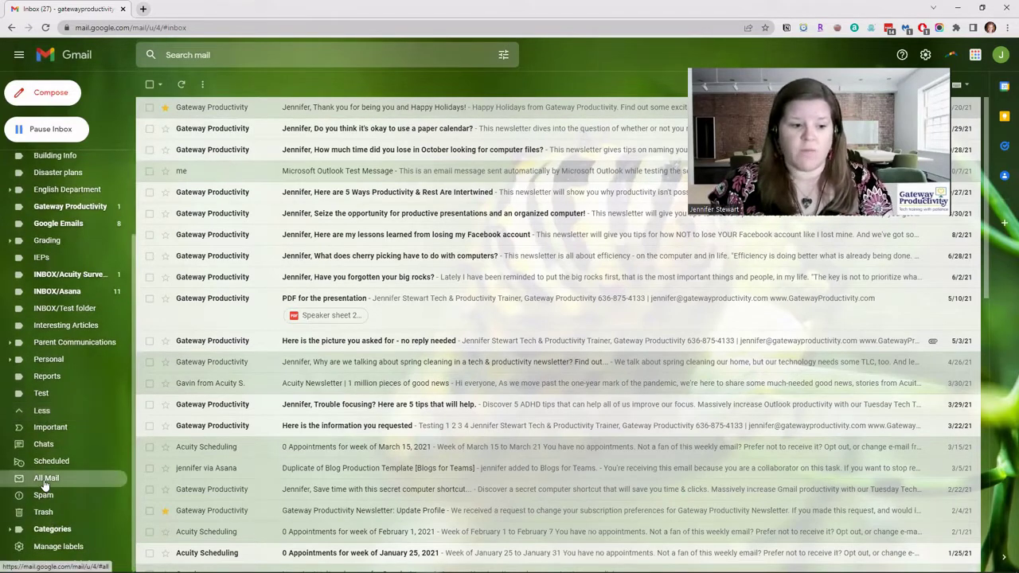
left_click(45, 482)
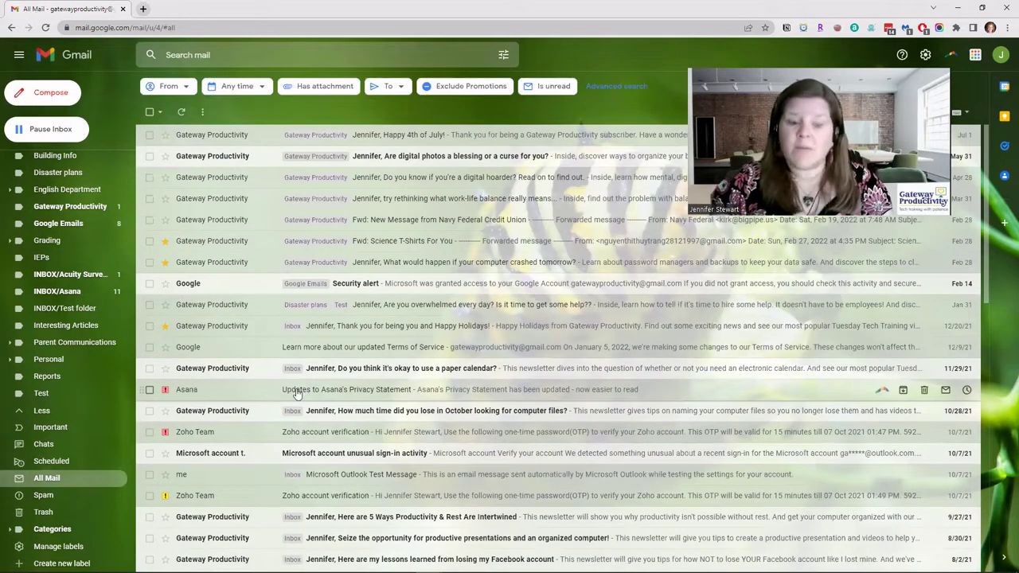
left_click(240, 390)
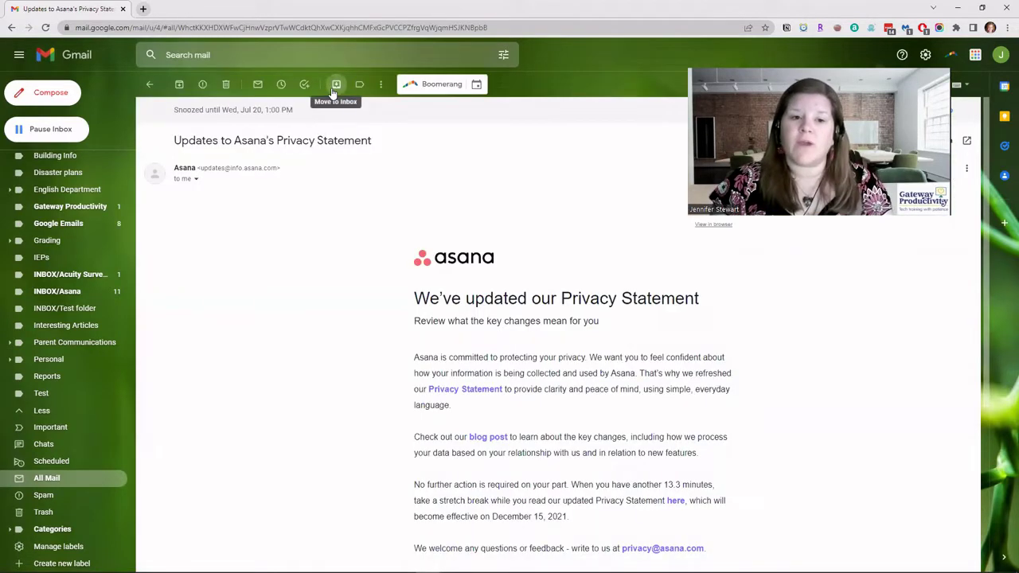
left_click(336, 86)
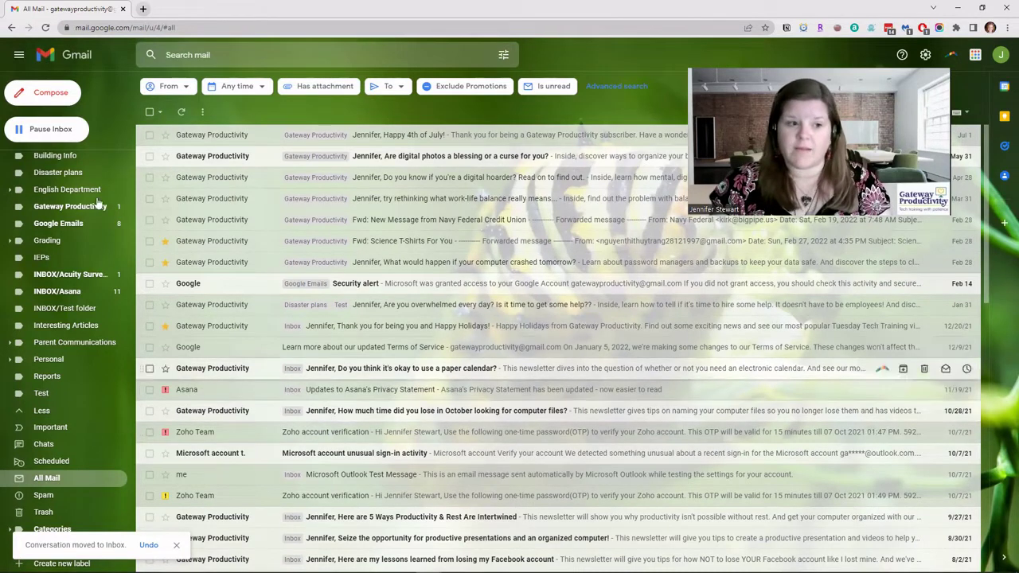
scroll(101, 287, "up", 2)
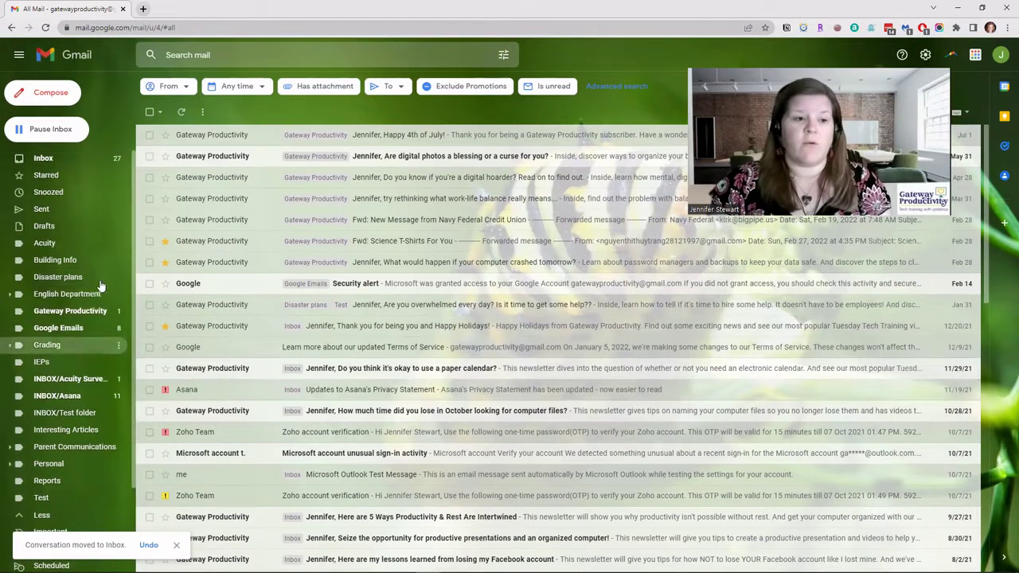
left_click(50, 158)
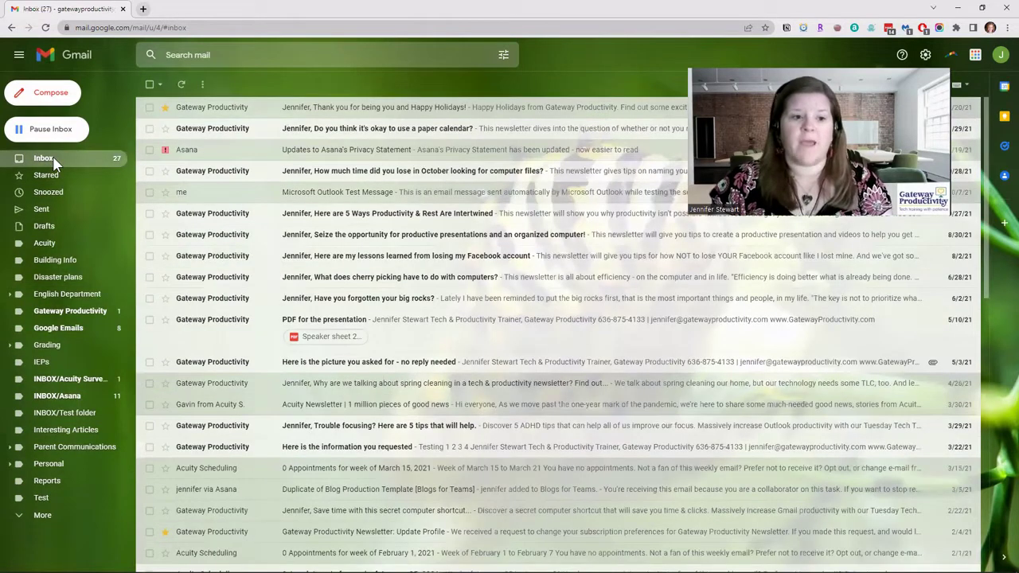